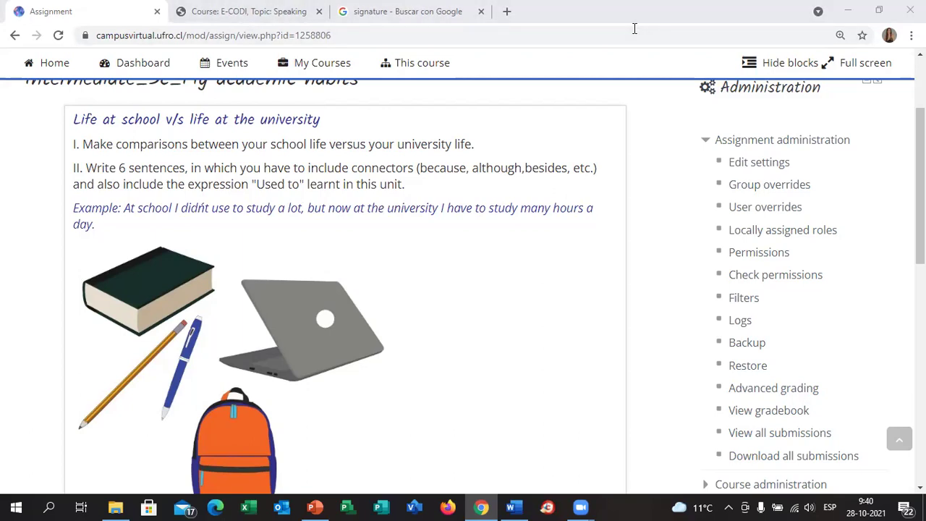
# Review the instructions, example and grading summary of the Intermediate_3c_My academic habits assignment
pyautogui.click(355, 195)
pyautogui.scroll(1, 355, 195)
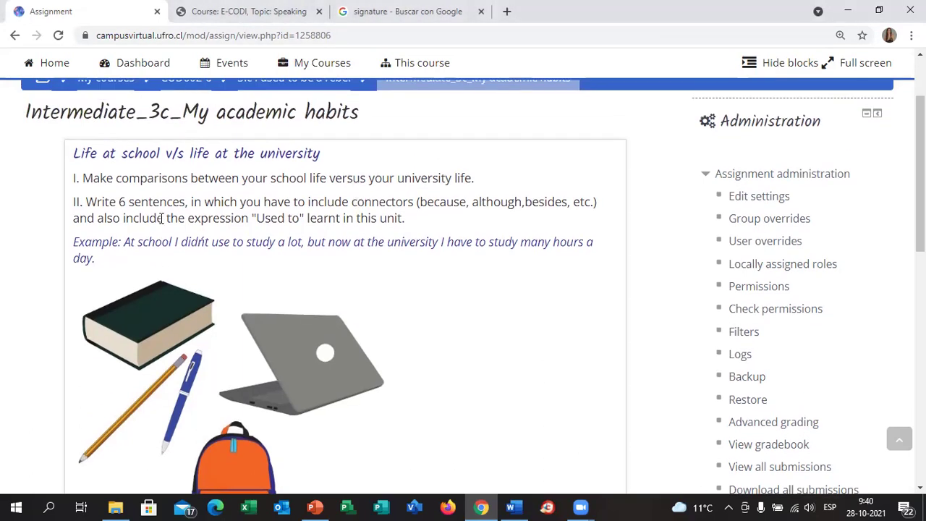
pyautogui.moveTo(125, 202); pyautogui.dragTo(105, 201)
pyautogui.click(323, 232)
pyautogui.scroll(-1, 323, 232)
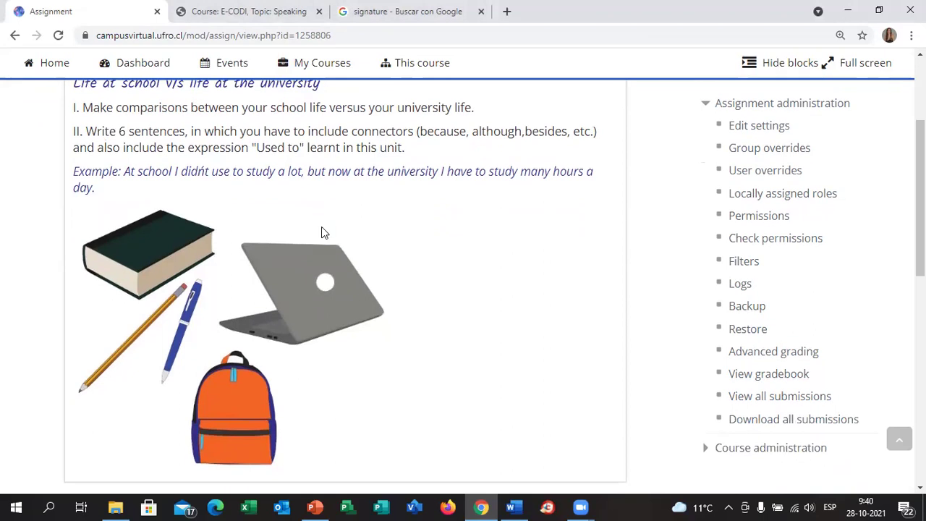
pyautogui.scroll(-3, 278, 285)
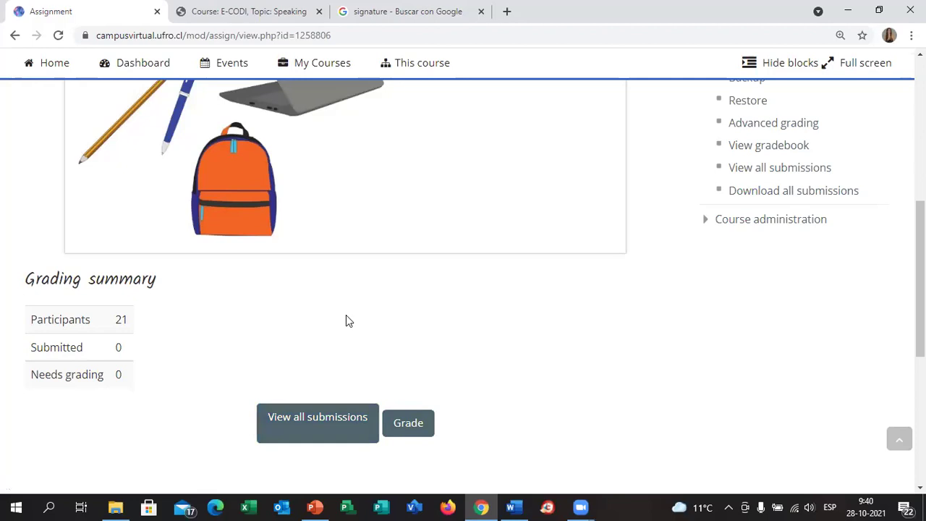
pyautogui.scroll(5, 346, 315)
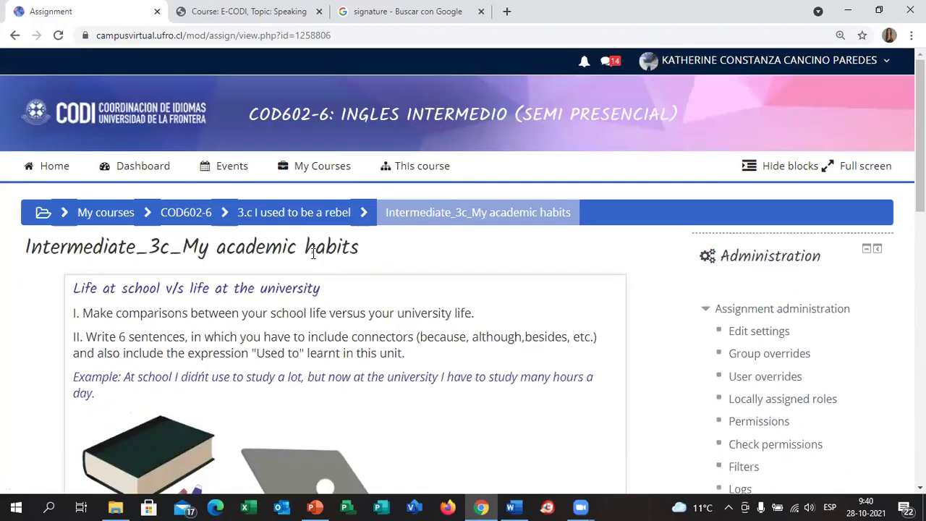
# Open the course section 3.c I used to be a rebel and locate its Use your English assignments
pyautogui.click(285, 210)
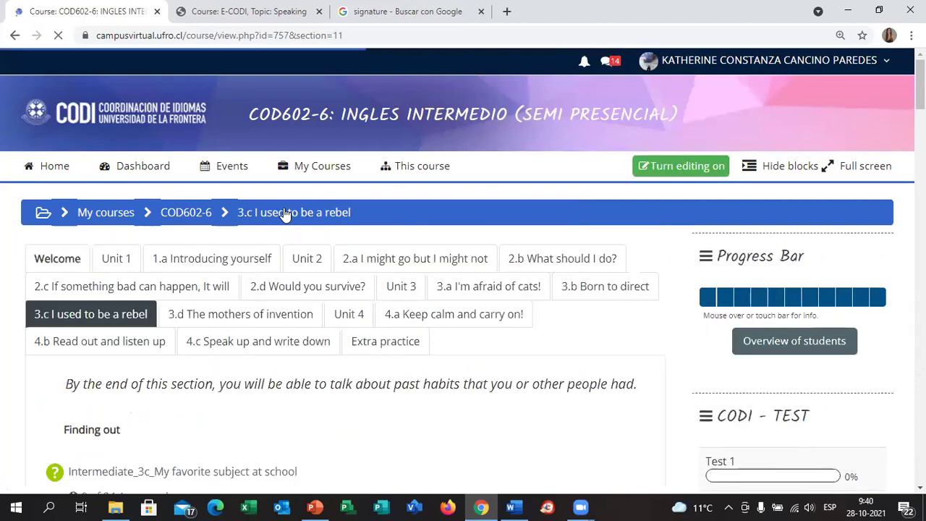
pyautogui.scroll(-2, 190, 320)
pyautogui.scroll(-2, 309, 275)
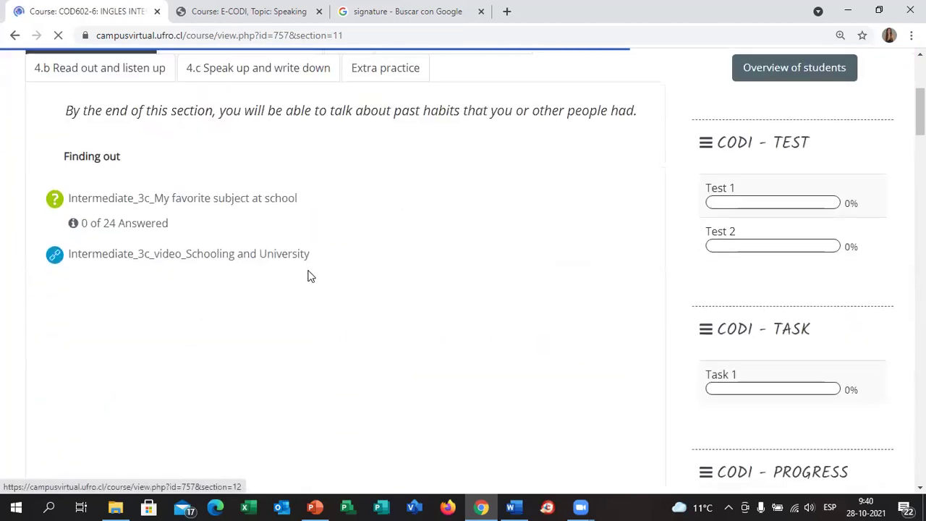
pyautogui.scroll(-4, 308, 275)
pyautogui.scroll(-1, 321, 325)
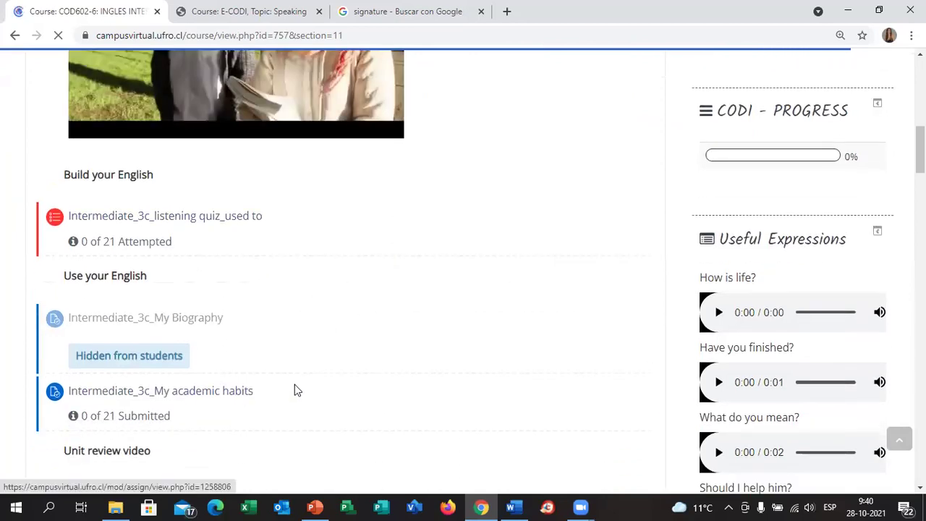
# Look through the section's Finding out, Build your English and Use your English activities and the course progress bar
pyautogui.scroll(1, 295, 384)
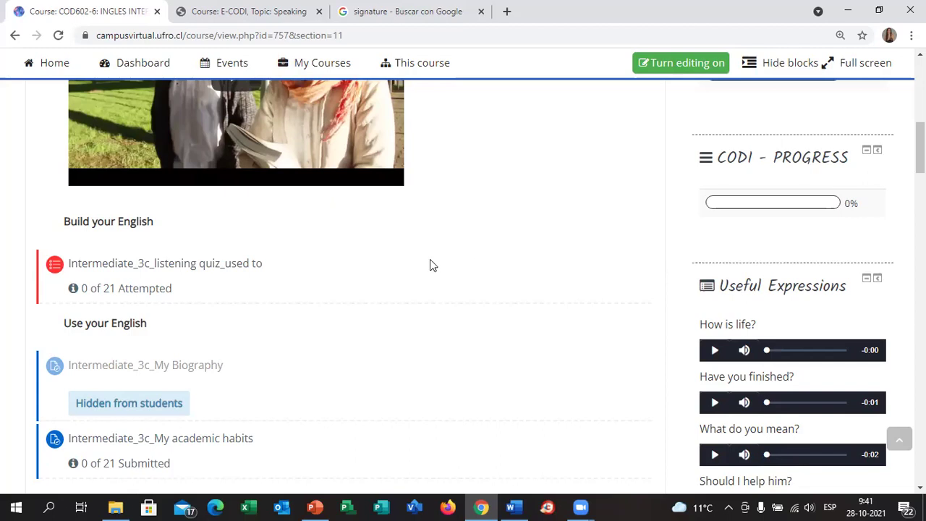
pyautogui.scroll(1, 430, 262)
pyautogui.scroll(3, 430, 266)
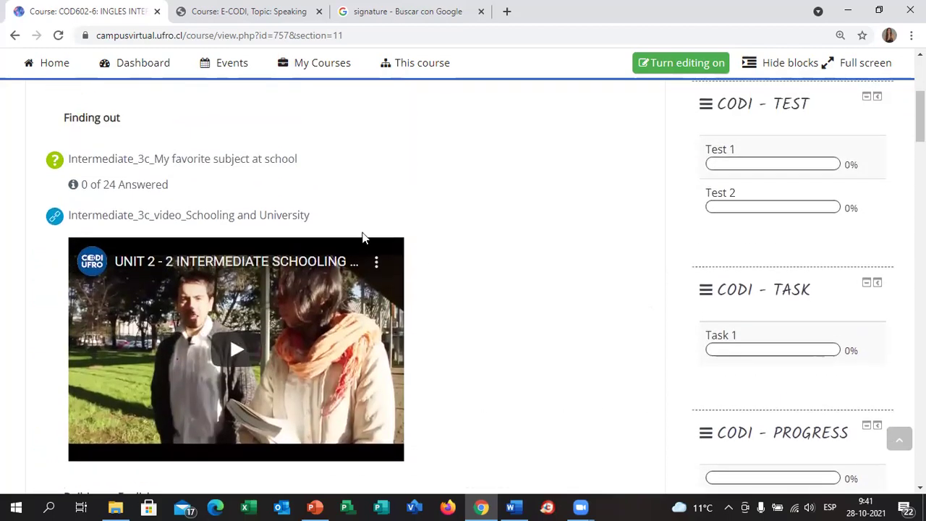
pyautogui.scroll(-2, 365, 238)
pyautogui.scroll(-2, 364, 237)
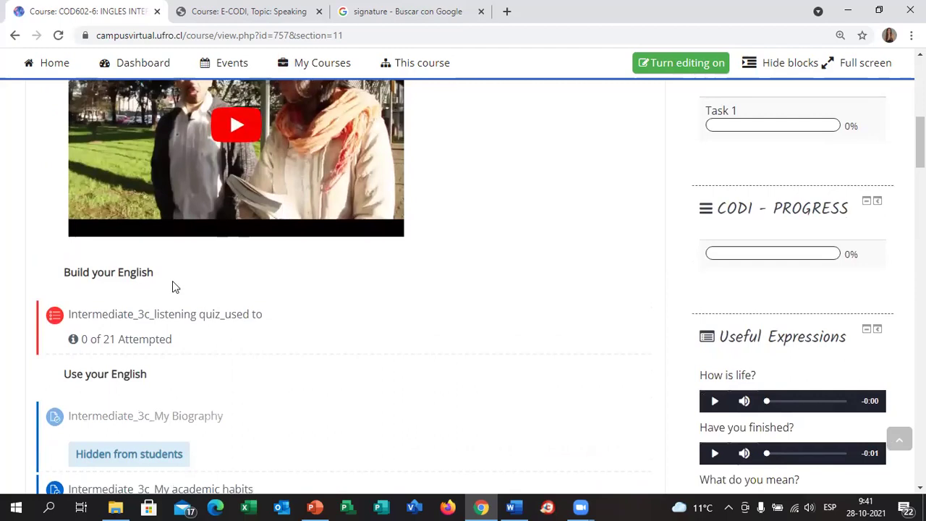
pyautogui.scroll(-2, 150, 300)
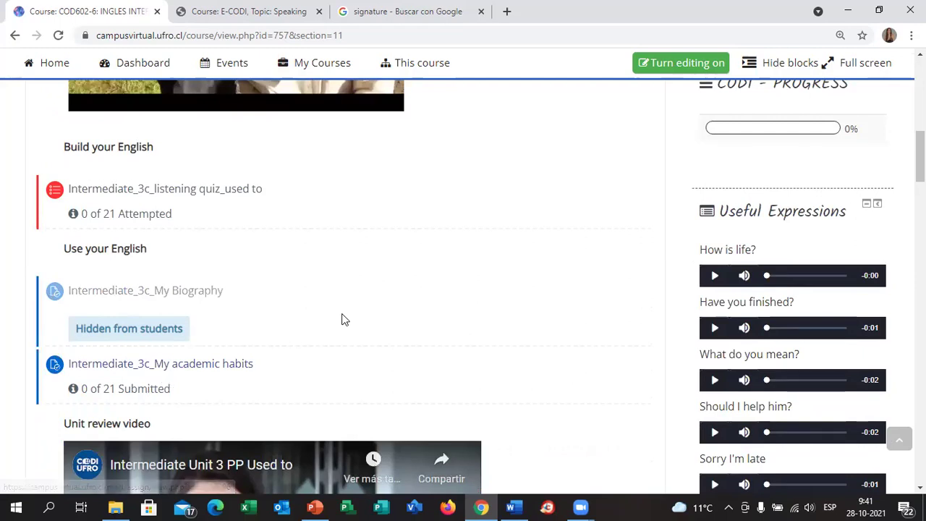
pyautogui.scroll(2, 343, 318)
pyautogui.scroll(5, 343, 319)
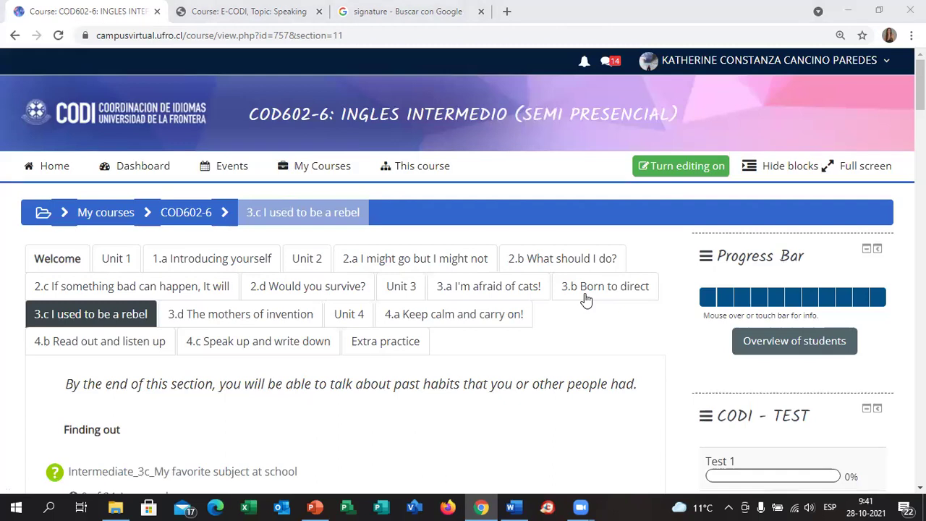
pyautogui.moveTo(737, 304)
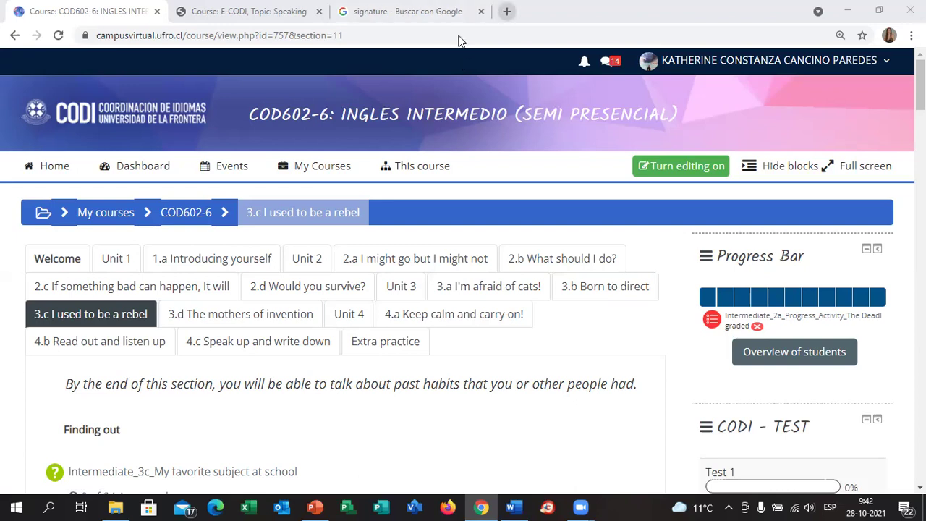
# Open the university intranet in a new browser tab and log in with the saved credentials
pyautogui.click(505, 7)
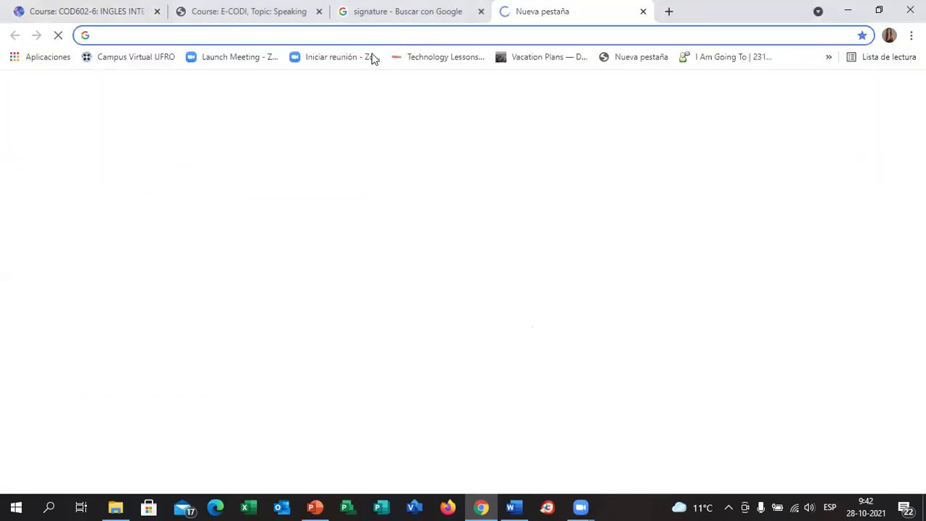
pyautogui.write('int')
pyautogui.press('Return')
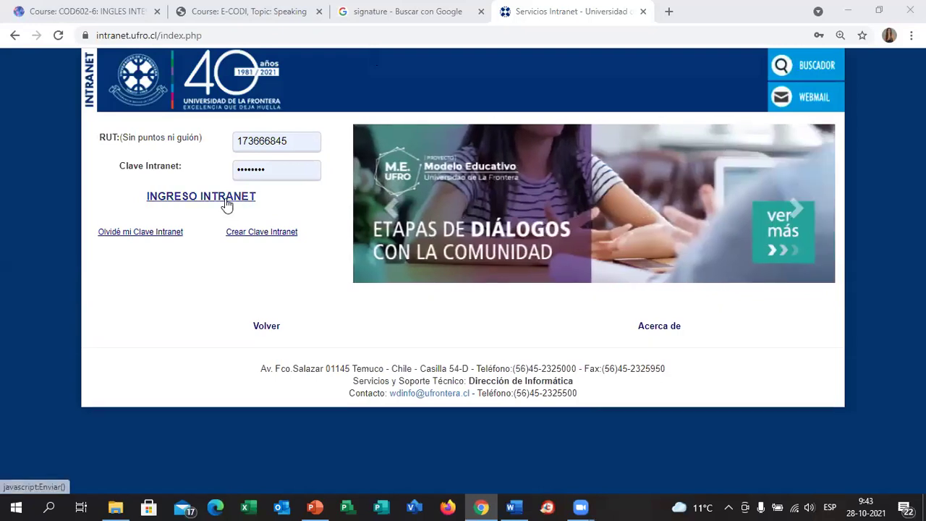
pyautogui.click(227, 205)
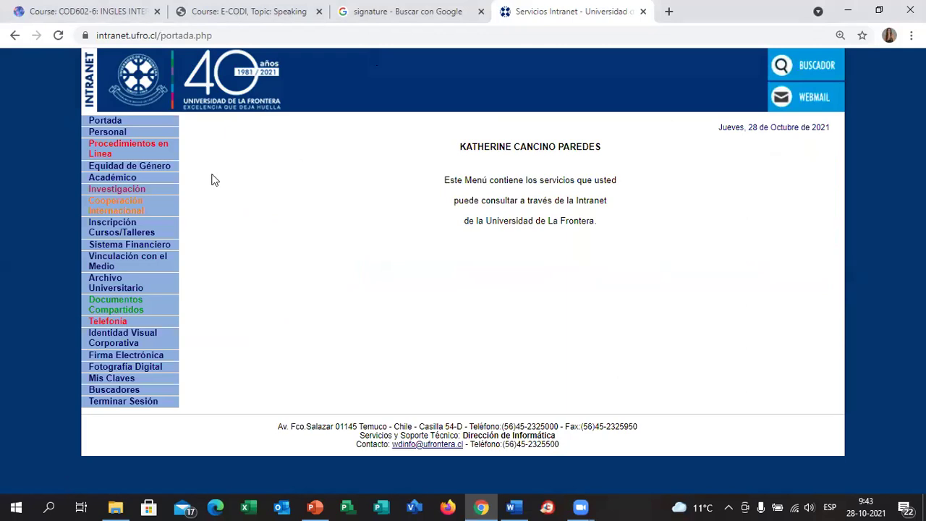
# Open the attendance register for COD602 module 6 from the academic subjects list
pyautogui.click(128, 181)
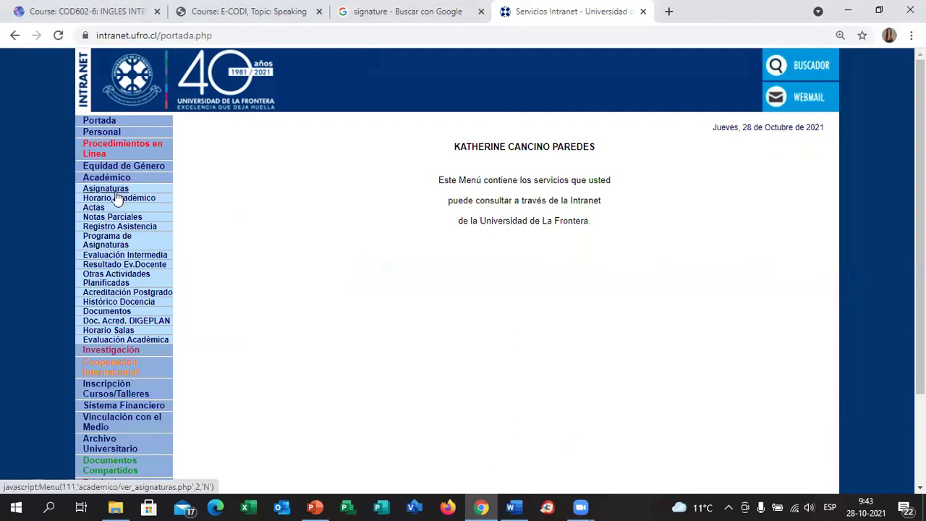
pyautogui.click(115, 191)
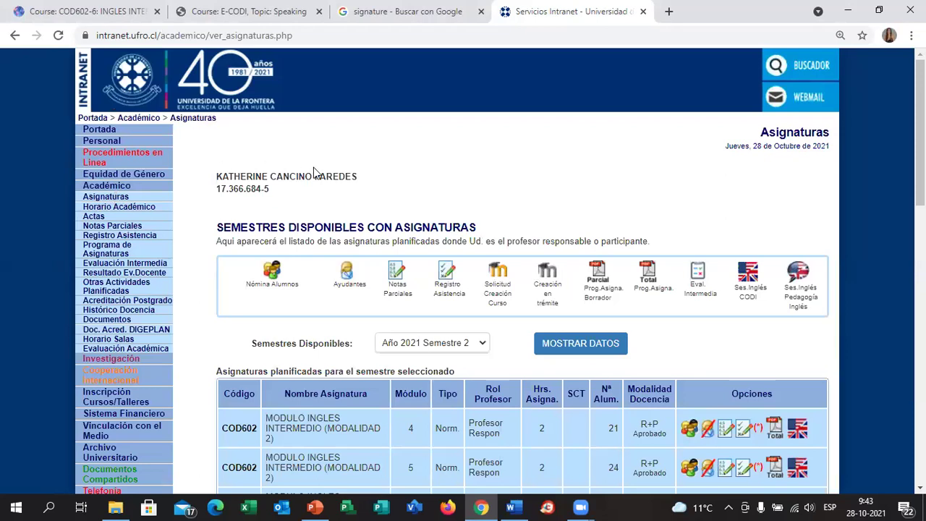
pyautogui.scroll(-3, 313, 167)
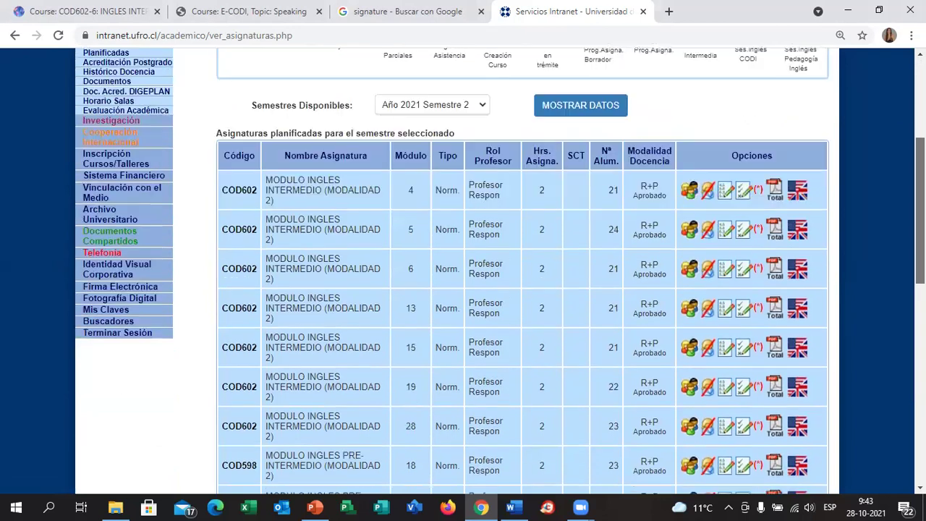
pyautogui.scroll(-1, 646, 107)
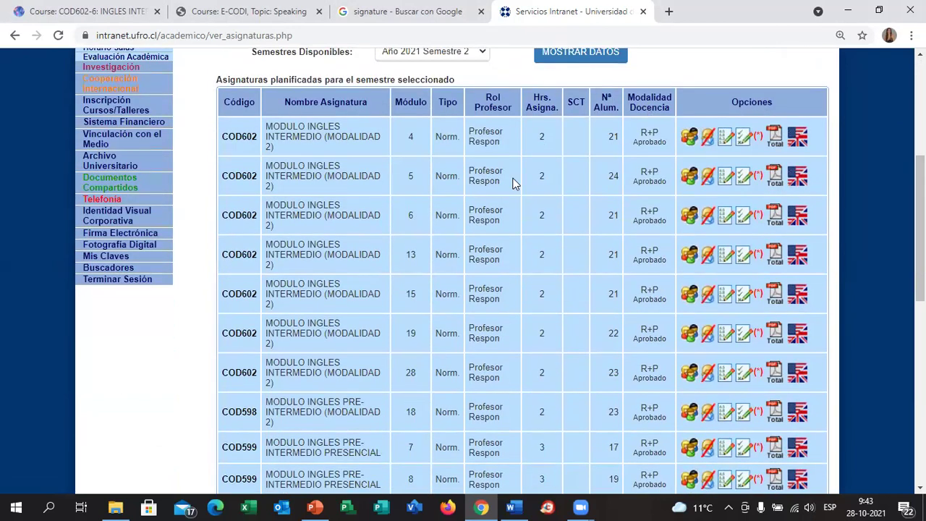
pyautogui.click(739, 217)
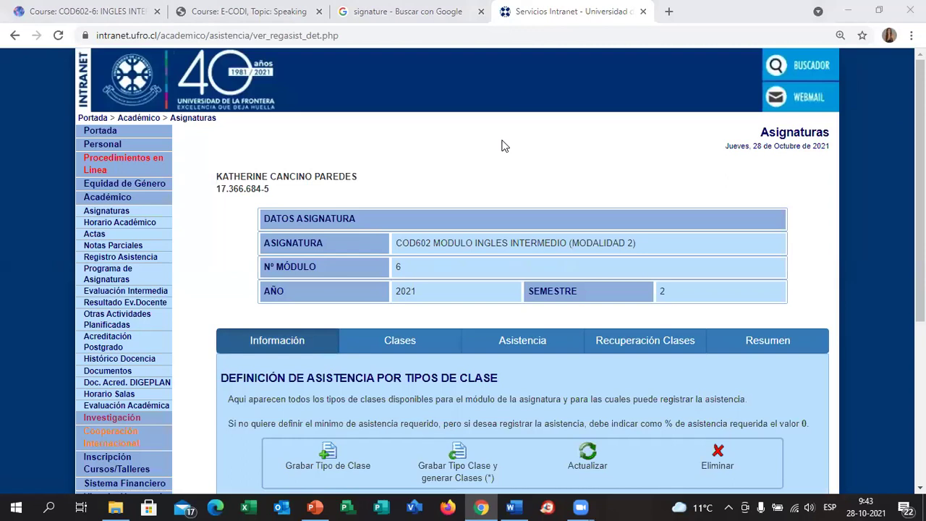
# Check which class dates are available for attendance entry in module 6
pyautogui.scroll(-2, 899, 152)
pyautogui.scroll(-1, 700, 222)
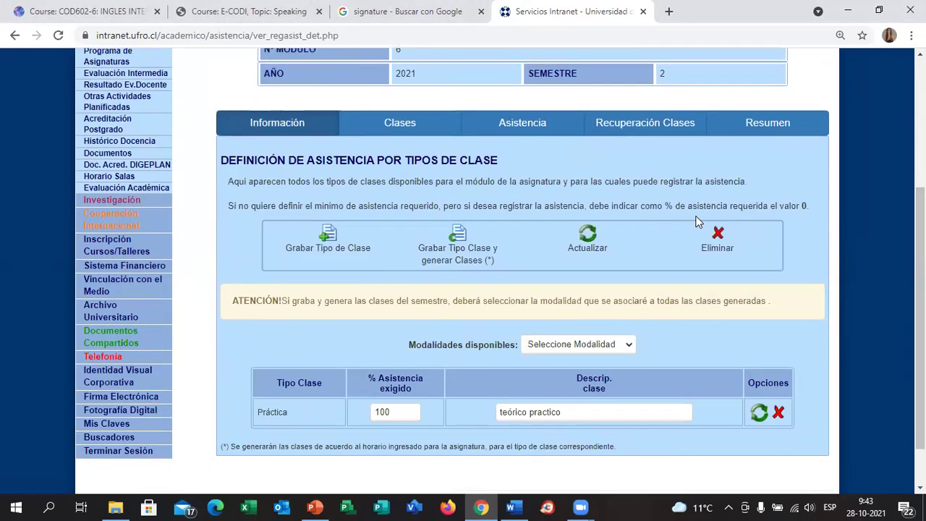
pyautogui.click(542, 133)
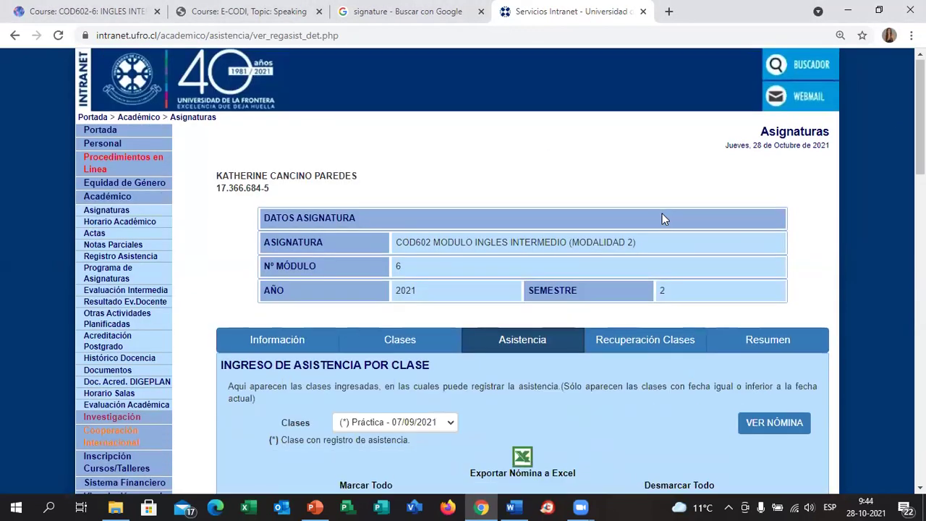
pyautogui.scroll(-5, 663, 214)
pyautogui.scroll(1, 638, 193)
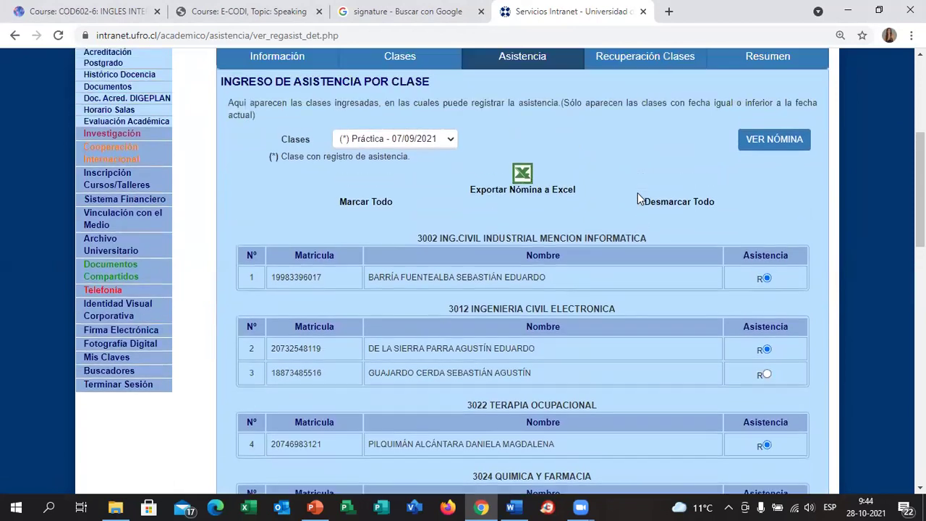
pyautogui.click(440, 161)
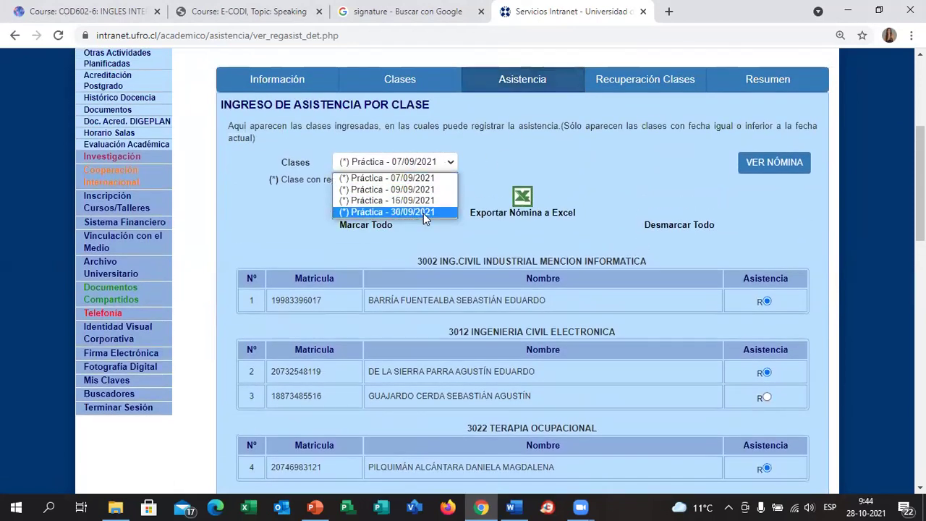
pyautogui.click(493, 159)
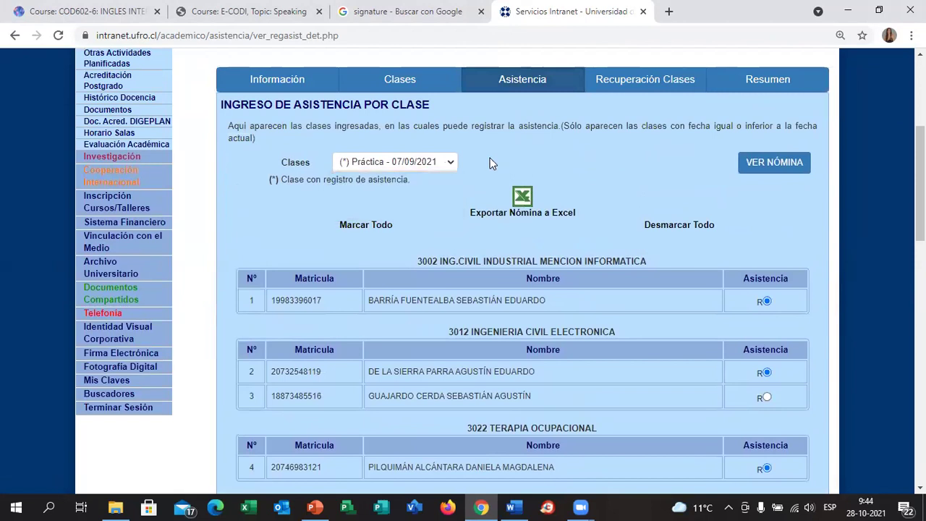
# Add a class to module 6 with type Práctica, modality Remota and date 28/10/2021
pyautogui.click(383, 81)
pyautogui.scroll(-2, 492, 269)
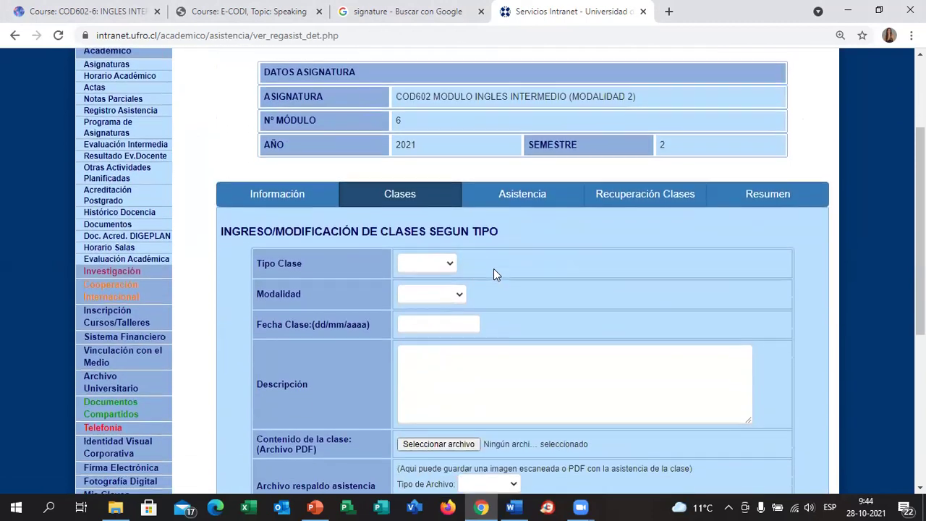
pyautogui.click(451, 260)
pyautogui.click(440, 288)
pyautogui.click(440, 289)
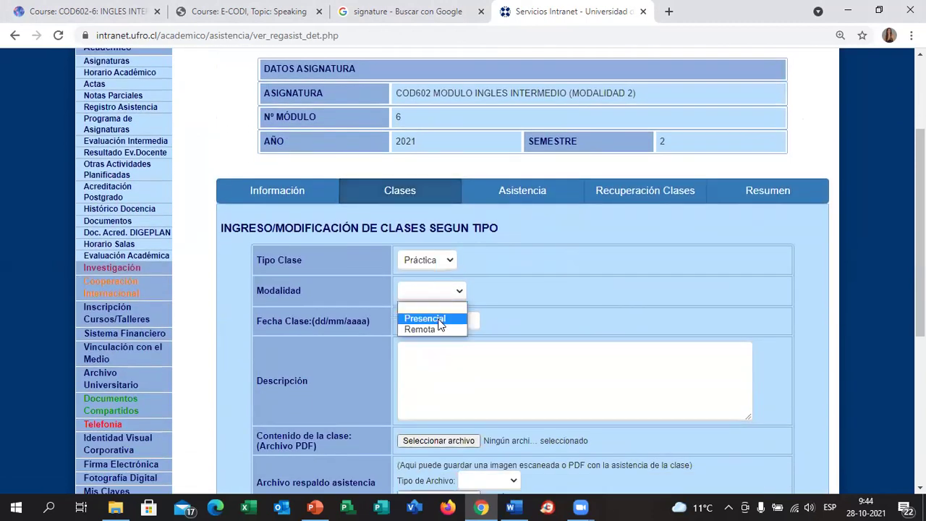
pyautogui.click(431, 329)
pyautogui.click(438, 322)
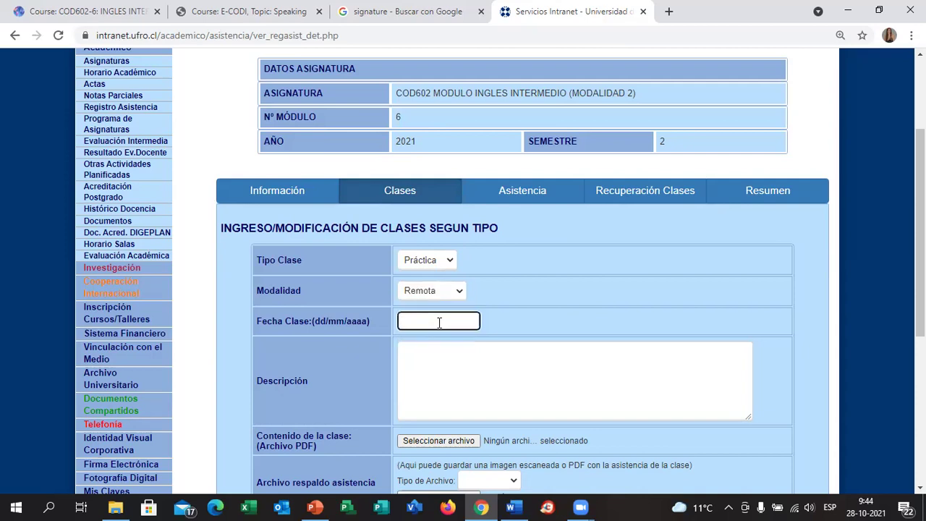
pyautogui.write('28/10/2021')
pyautogui.click(582, 287)
pyautogui.scroll(-3, 583, 287)
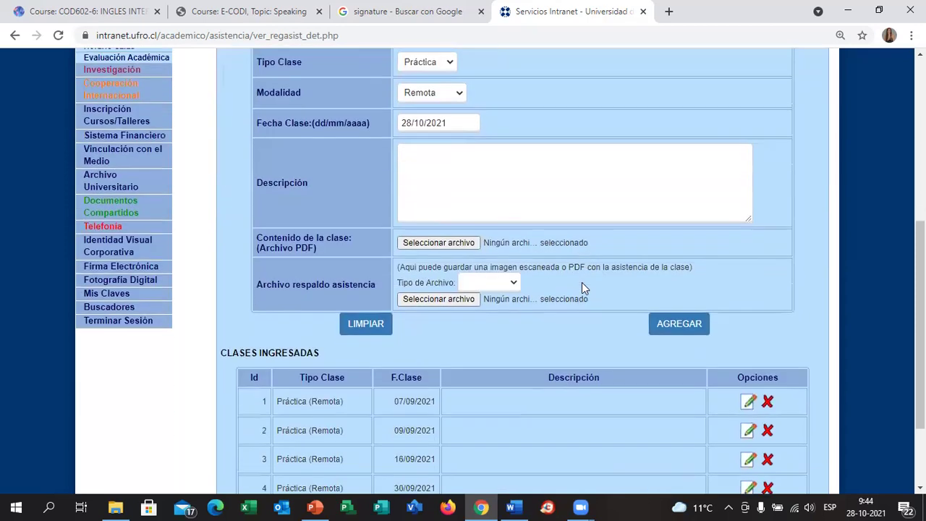
pyautogui.click(680, 310)
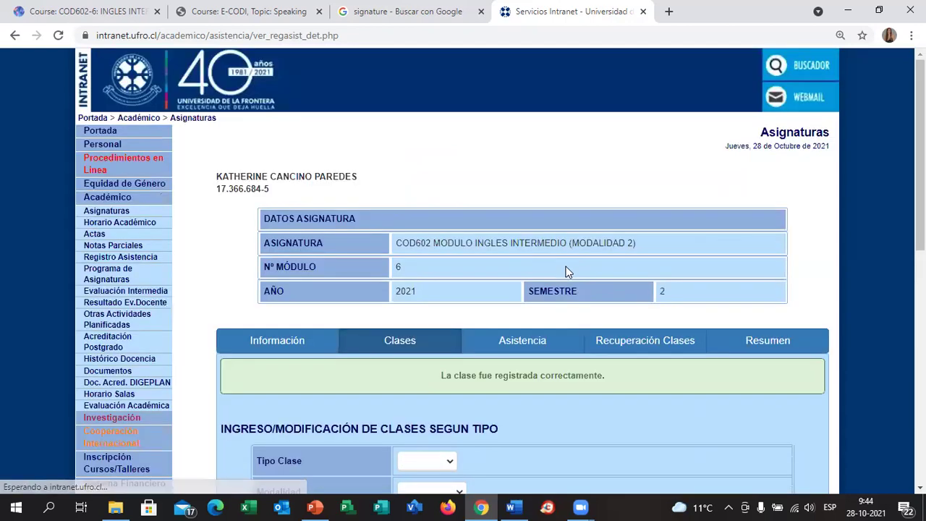
# Display the attendance list for the Práctica class of 28/10/2021
pyautogui.click(519, 342)
pyautogui.scroll(-5, 583, 297)
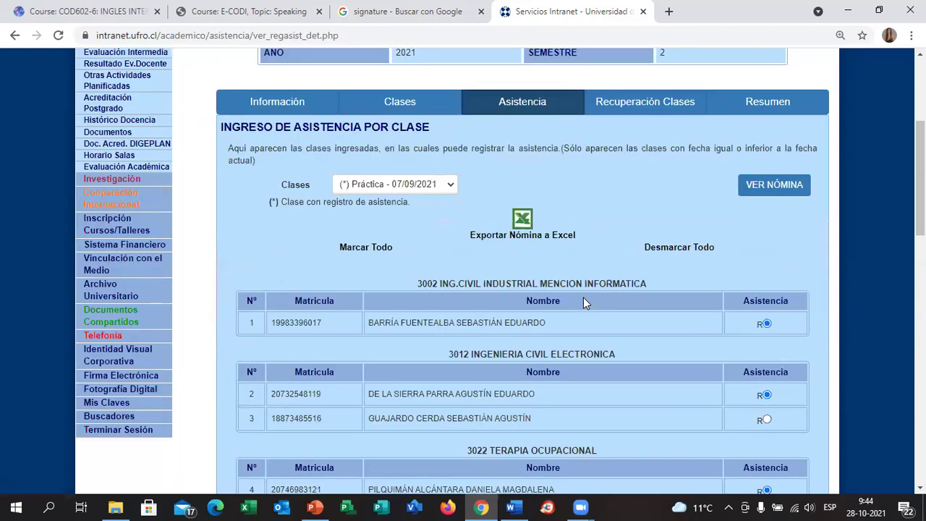
pyautogui.scroll(2, 575, 168)
pyautogui.scroll(-1, 563, 169)
pyautogui.click(400, 201)
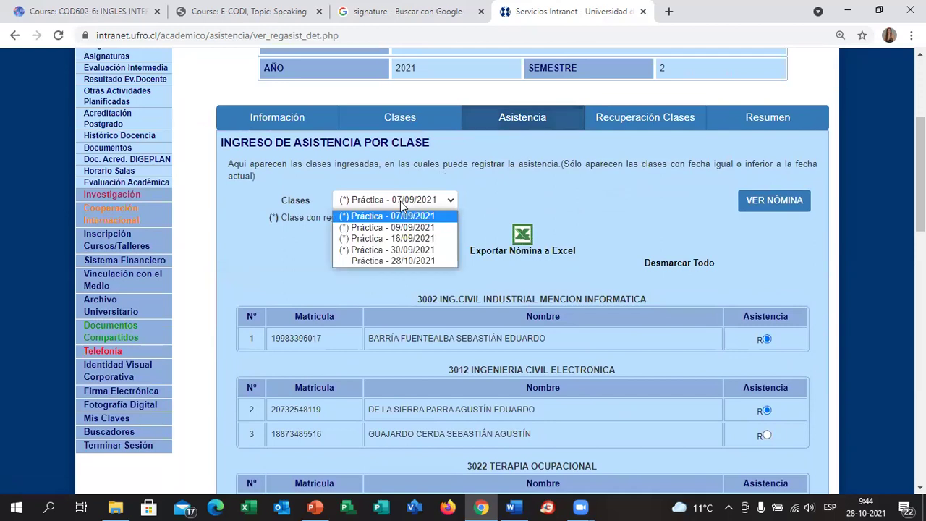
pyautogui.click(388, 261)
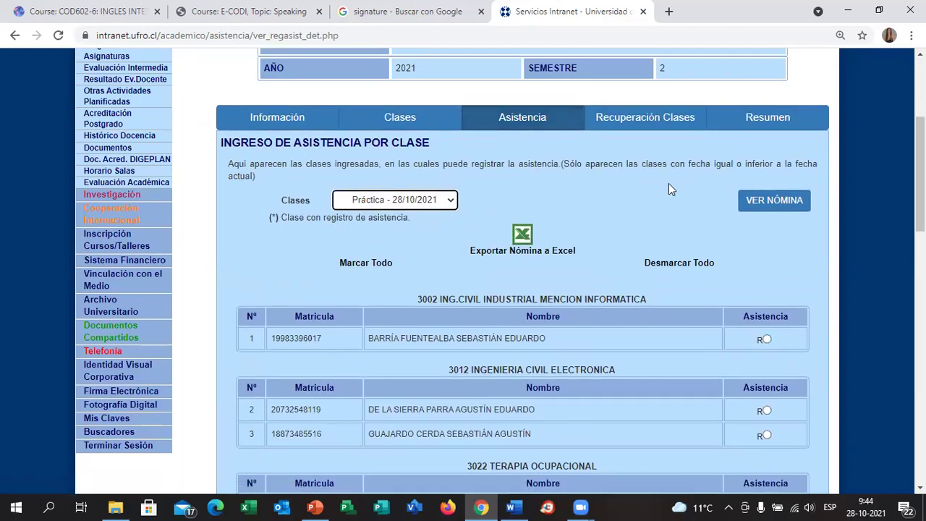
pyautogui.scroll(-2, 759, 196)
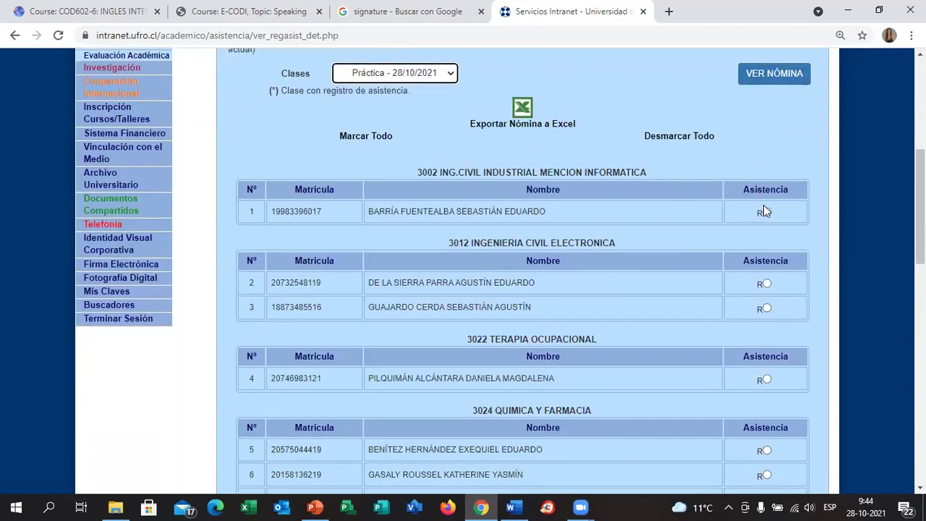
# Mark remote attendance for the students numbered 1, 4, 6, 7, 8 and 10 in the 28/10/2021 class list
pyautogui.click(767, 212)
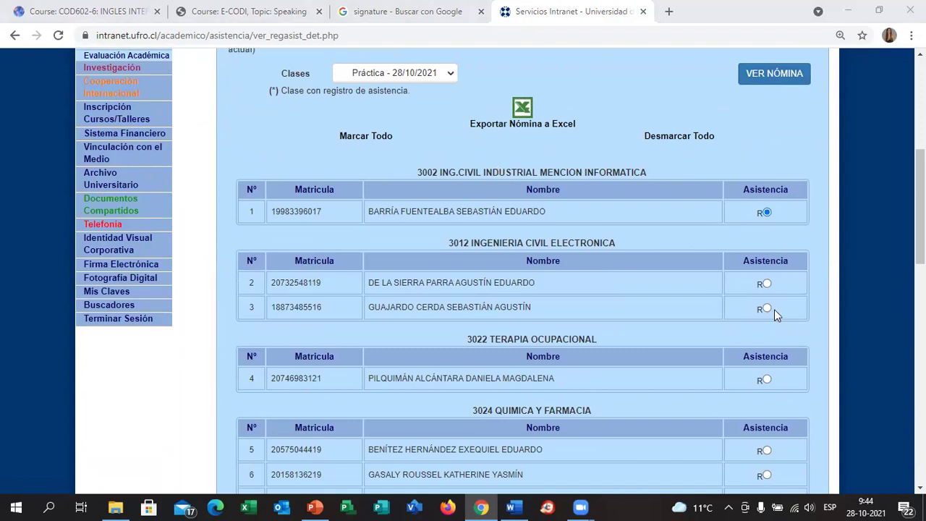
pyautogui.click(767, 381)
pyautogui.scroll(-2, 796, 372)
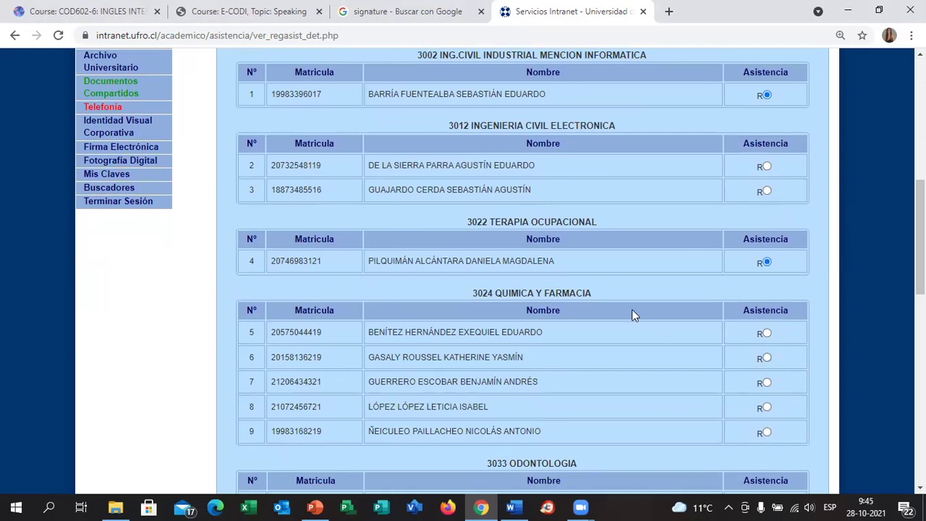
pyautogui.click(766, 383)
pyautogui.scroll(-3, 831, 345)
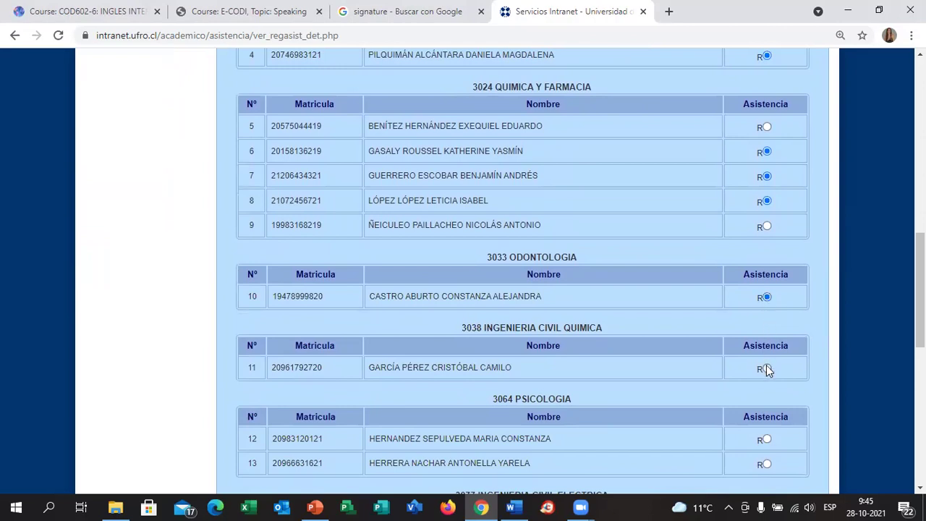
# Mark remote attendance for the students numbered 11, 13, 15, 16 and 17
pyautogui.scroll(-2, 800, 371)
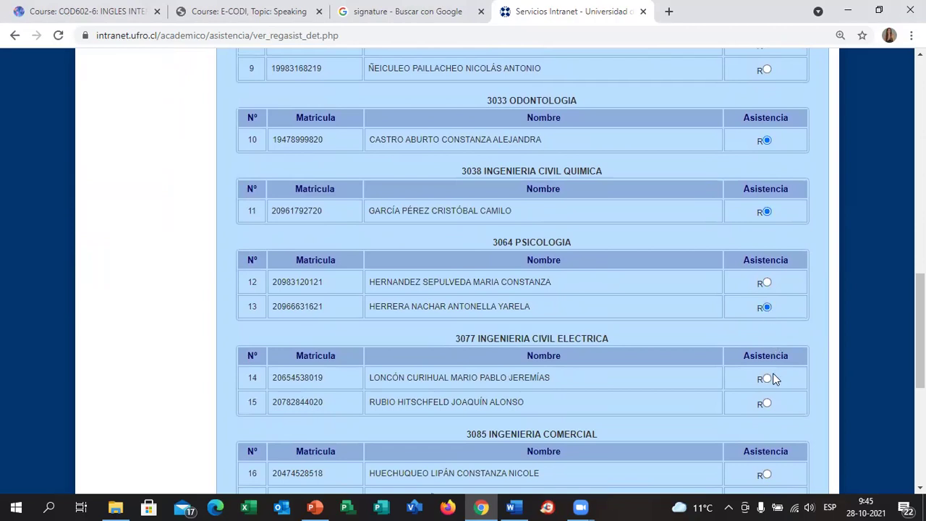
pyautogui.scroll(1, 389, 193)
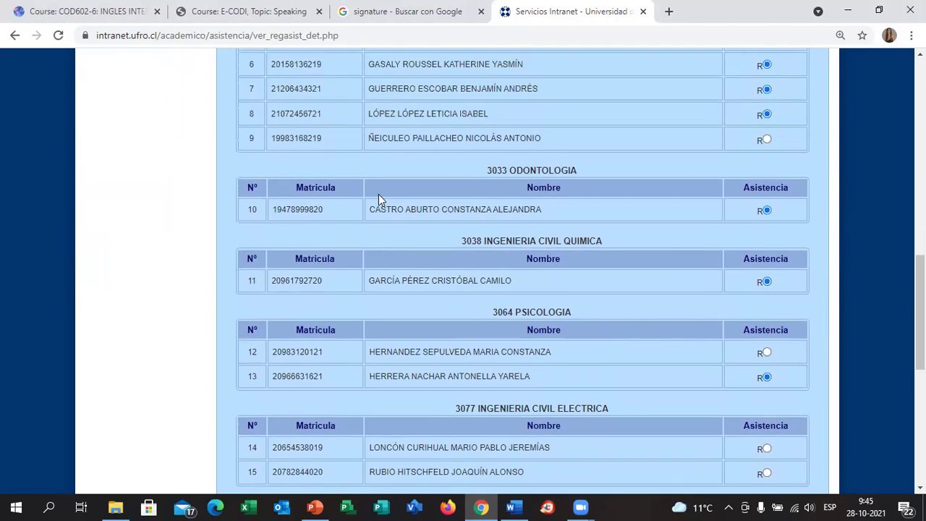
pyautogui.scroll(-3, 833, 382)
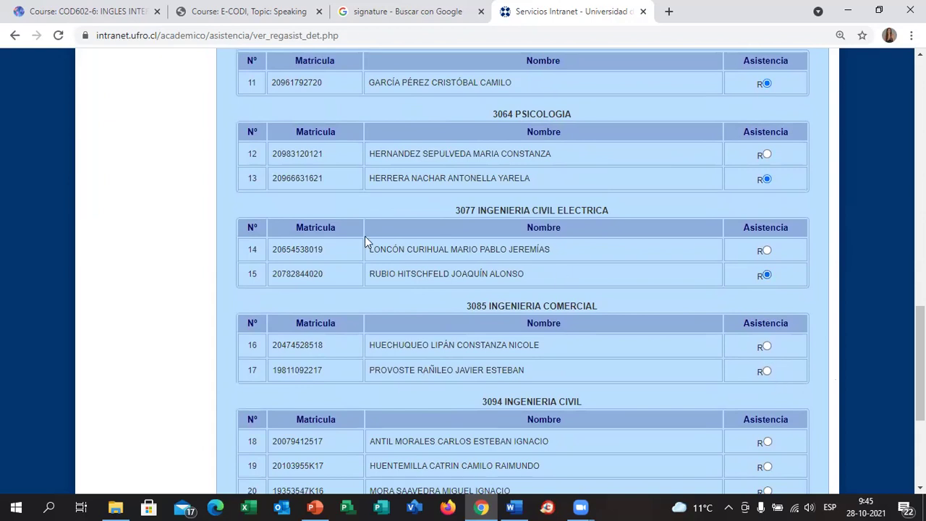
pyautogui.click(766, 346)
pyautogui.click(767, 370)
pyautogui.scroll(-2, 782, 374)
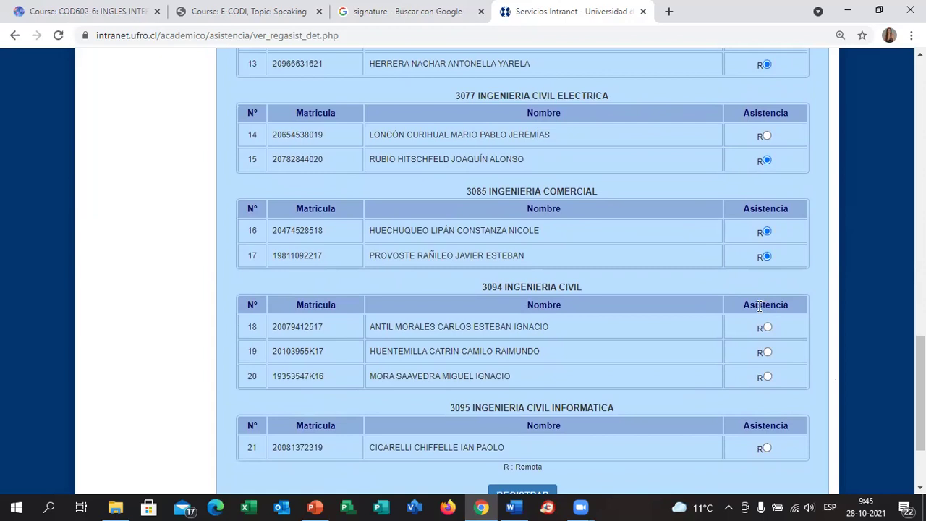
# Mark remote attendance for the students numbered 18, 19 and 20, and register the class attendance
pyautogui.click(767, 327)
pyautogui.click(767, 353)
pyautogui.click(768, 378)
pyautogui.scroll(-3, 827, 397)
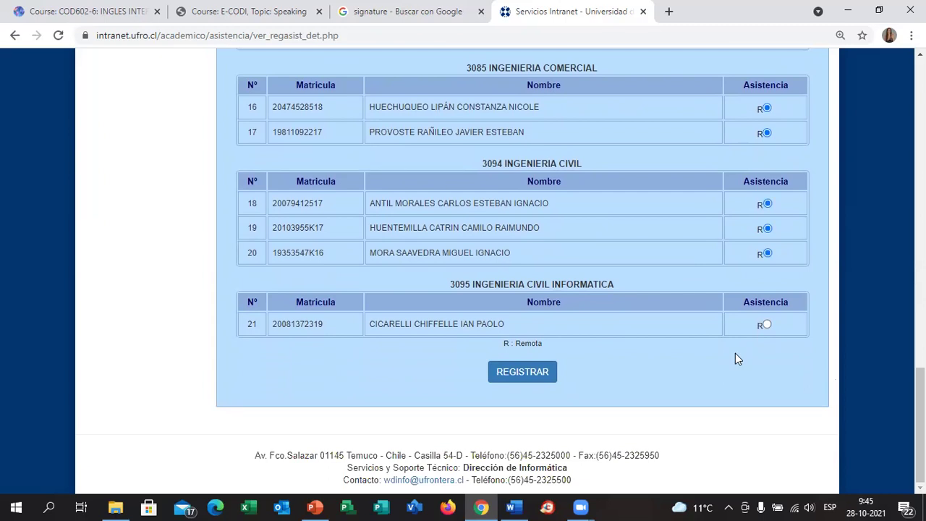
pyautogui.click(522, 371)
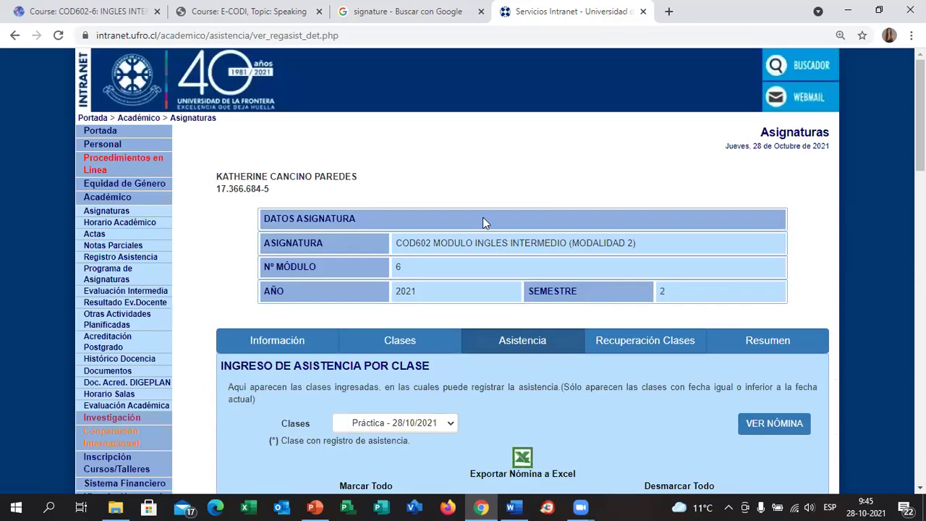
pyautogui.scroll(-9, 483, 217)
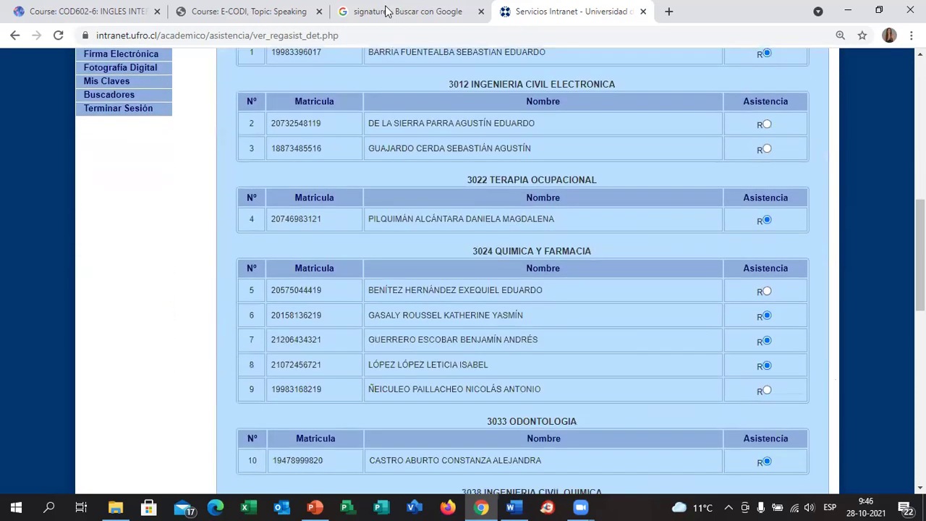
# Close the intranet attendance page and look over the activities of section 3.c I used to be a rebel in the COD602-6 course
pyautogui.click(643, 12)
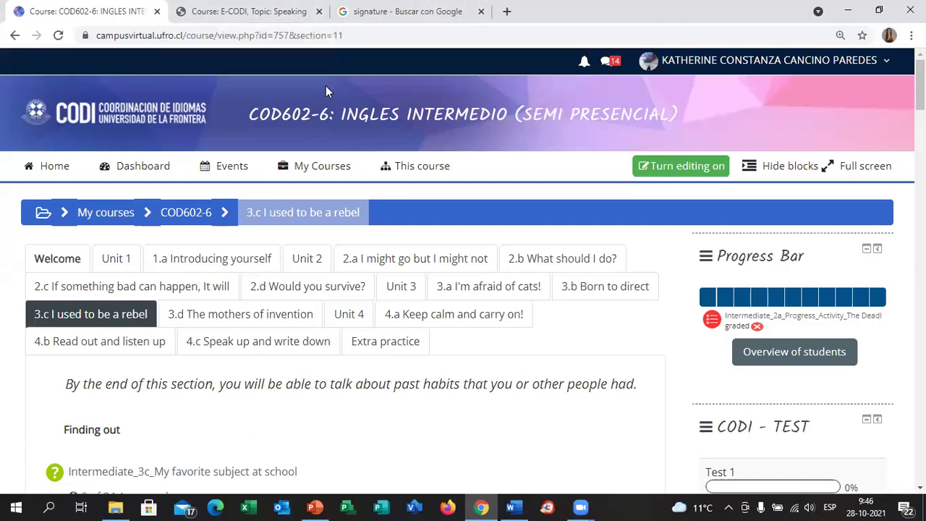
pyautogui.moveTo(318, 166)
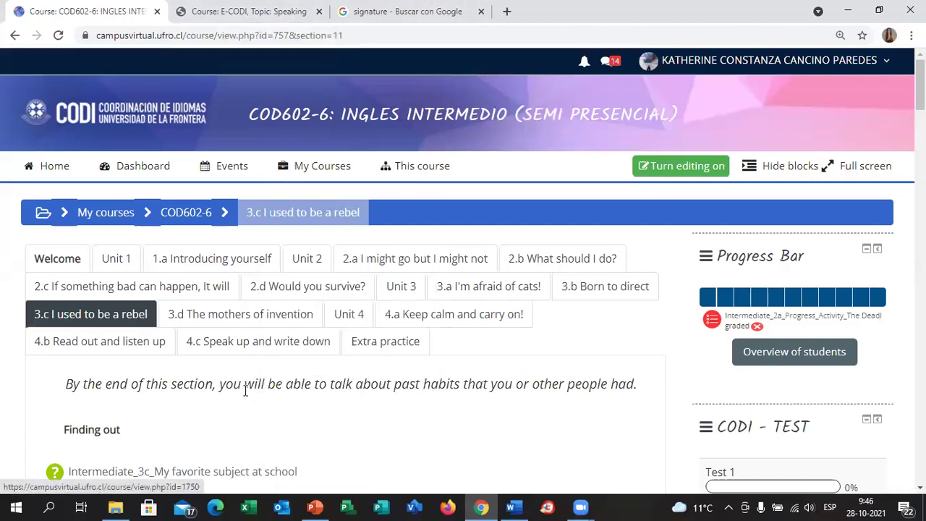
pyautogui.scroll(-12, 245, 391)
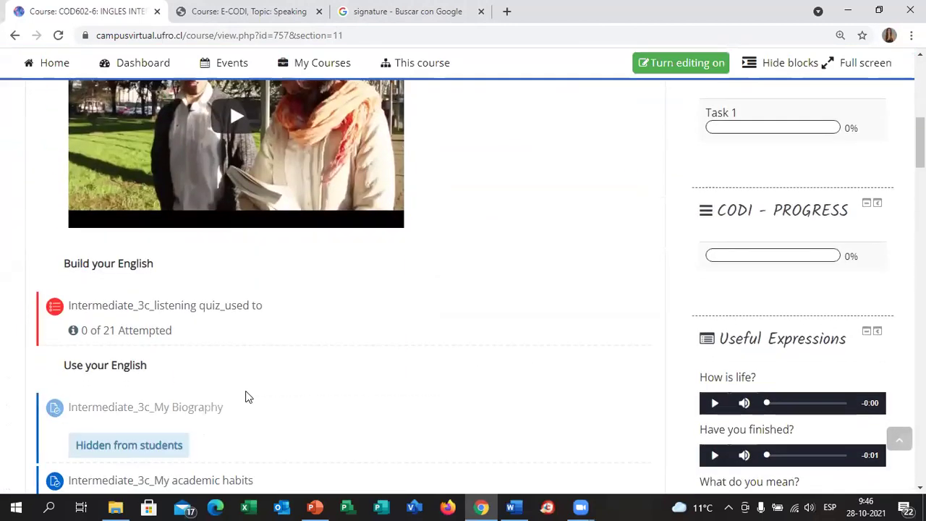
pyautogui.scroll(-1, 245, 391)
pyautogui.scroll(1, 245, 391)
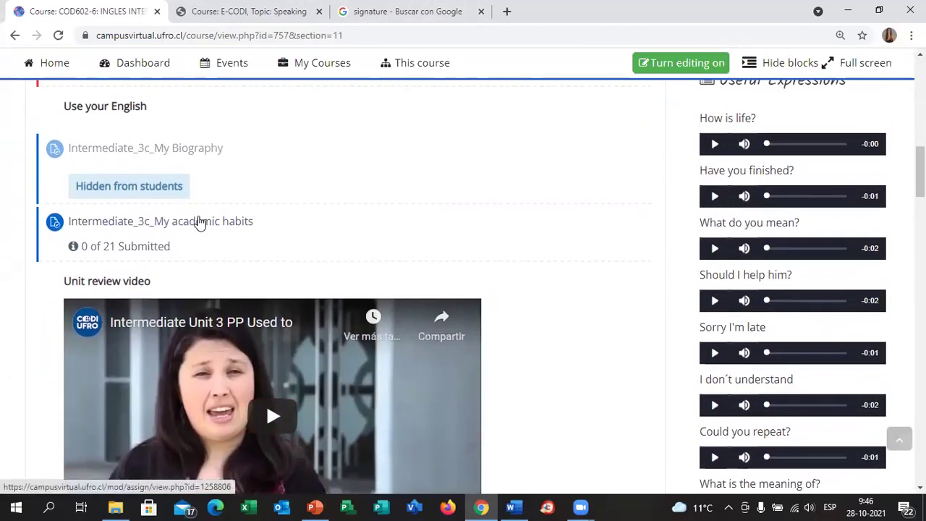
pyautogui.scroll(5, 458, 227)
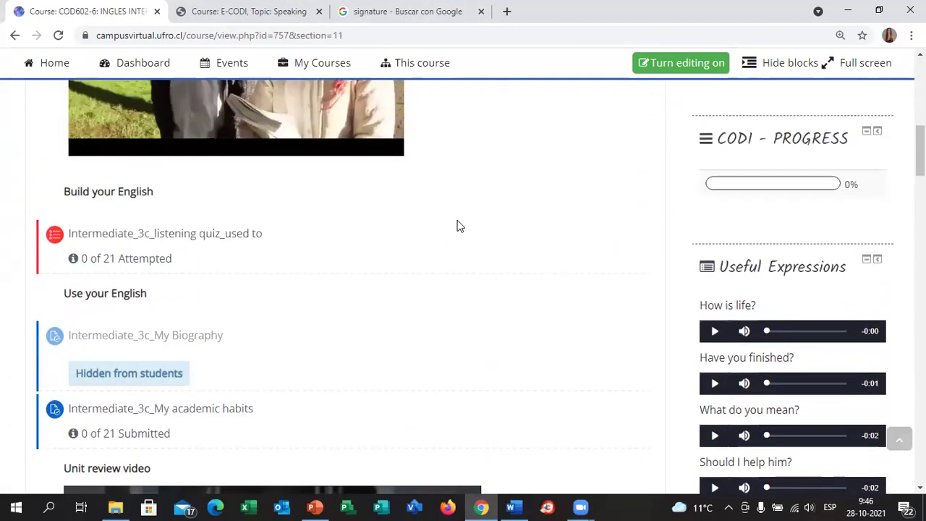
pyautogui.scroll(3, 458, 226)
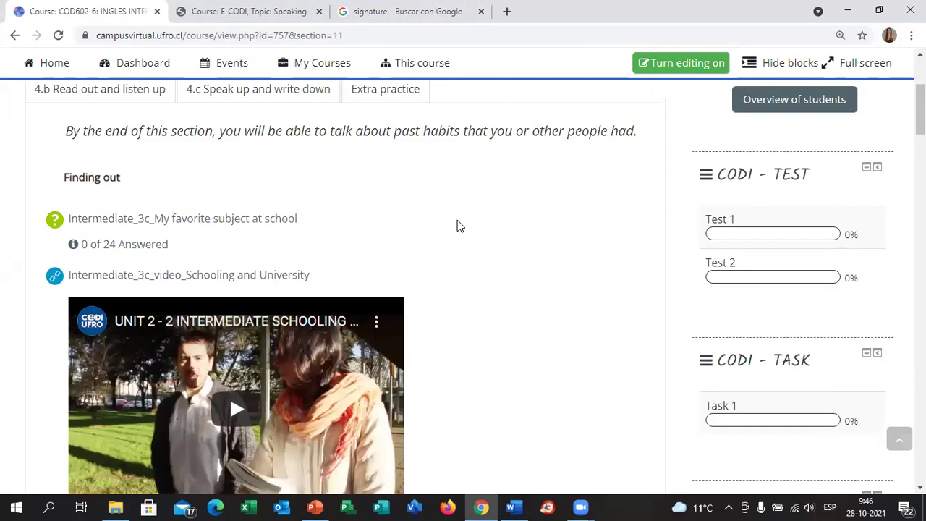
pyautogui.scroll(2, 458, 227)
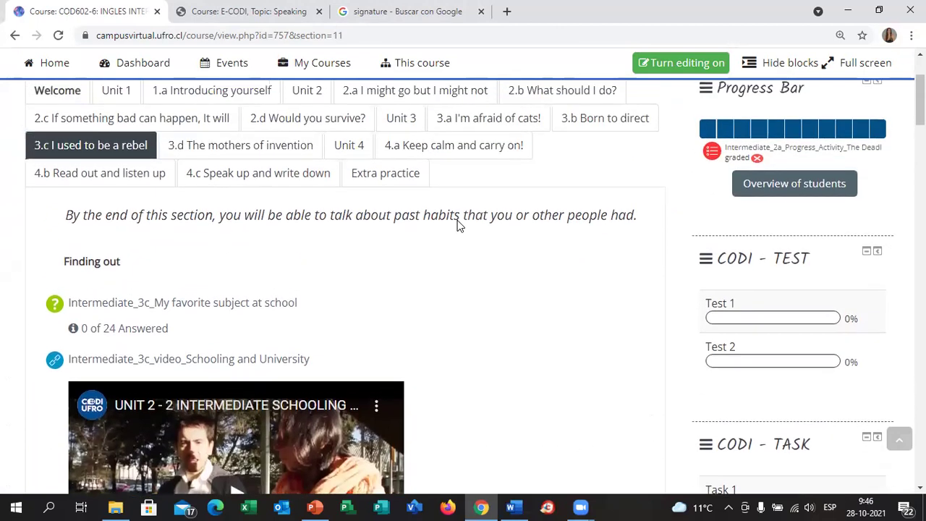